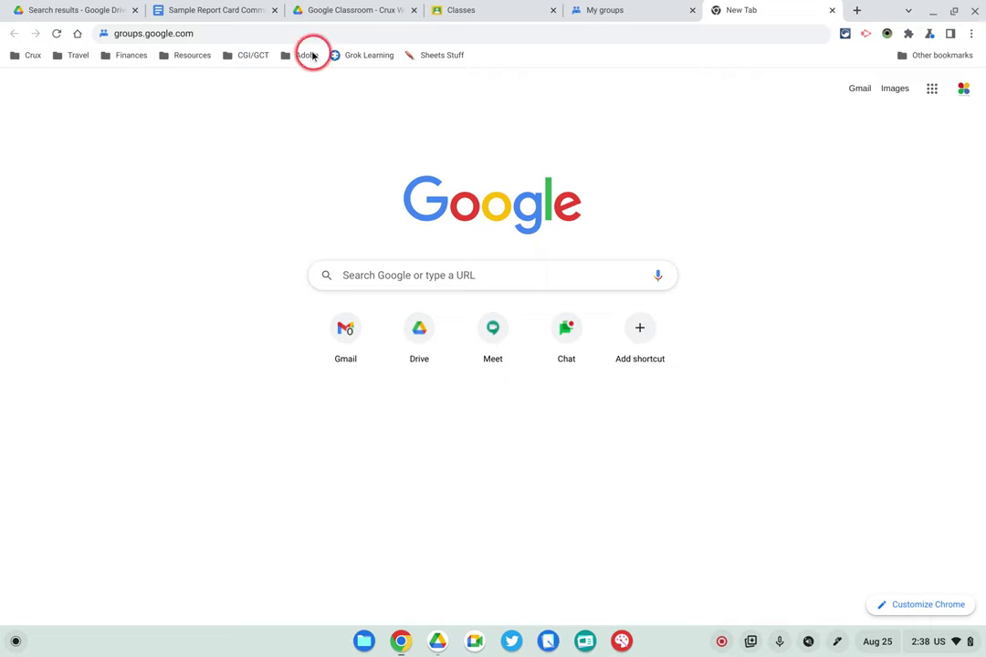
Step: Load groups.google.com to bring up the My groups list
left_click(301, 35)
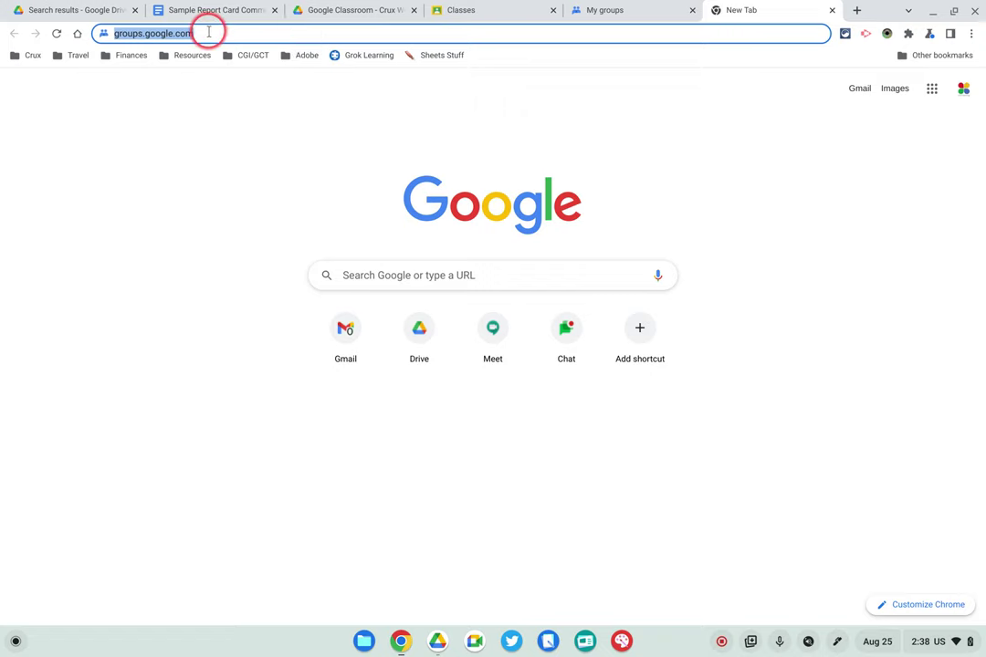
key("Return")
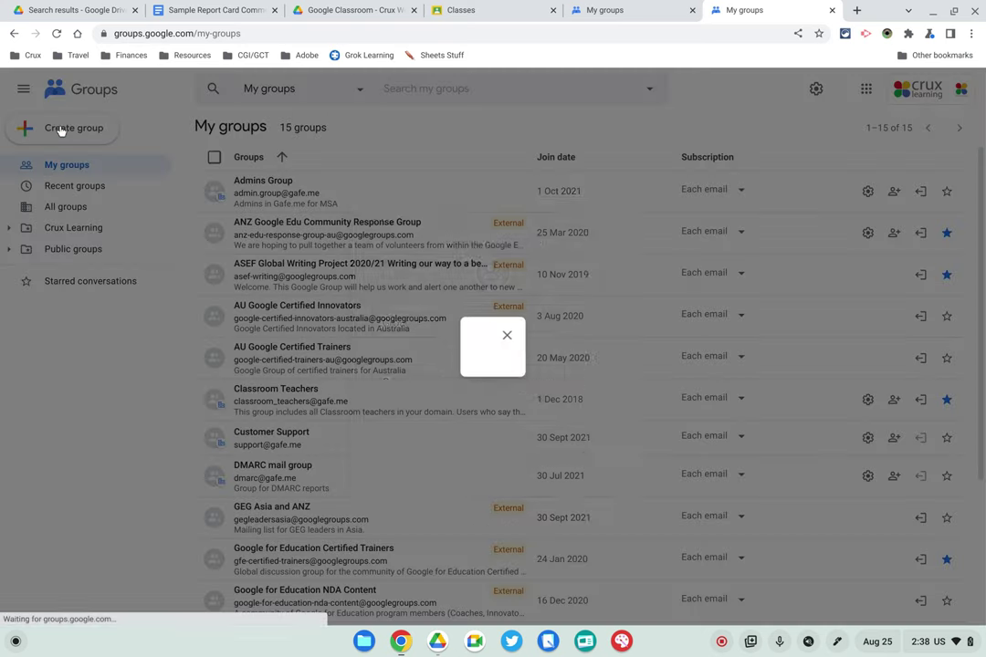
Step: Start a new group named 'cool kids' (email cool-kids), described as 'The cool kids', and continue
left_click(354, 282)
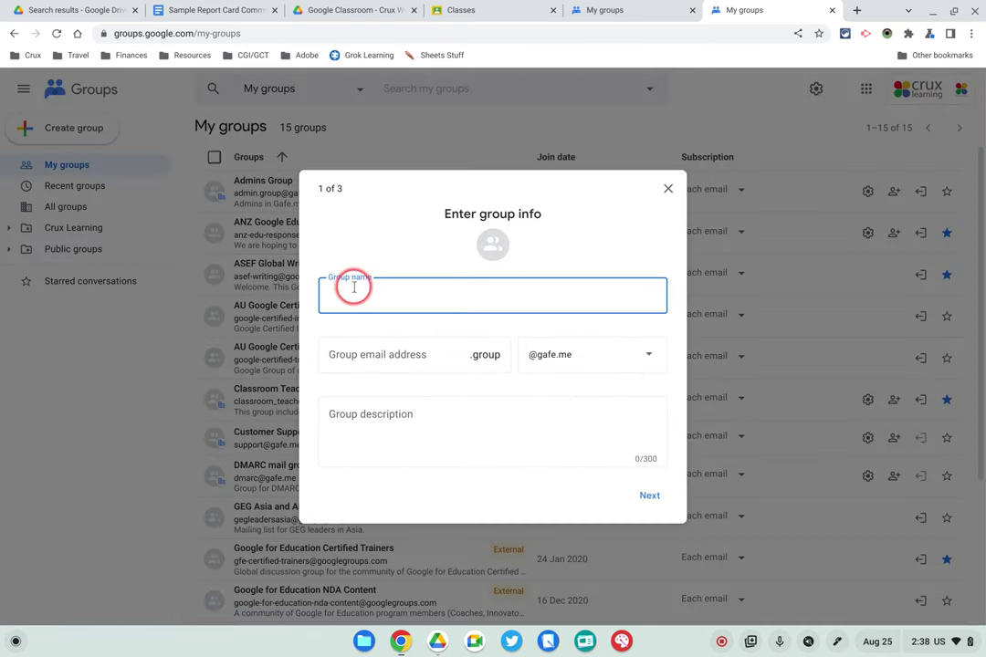
type("c")
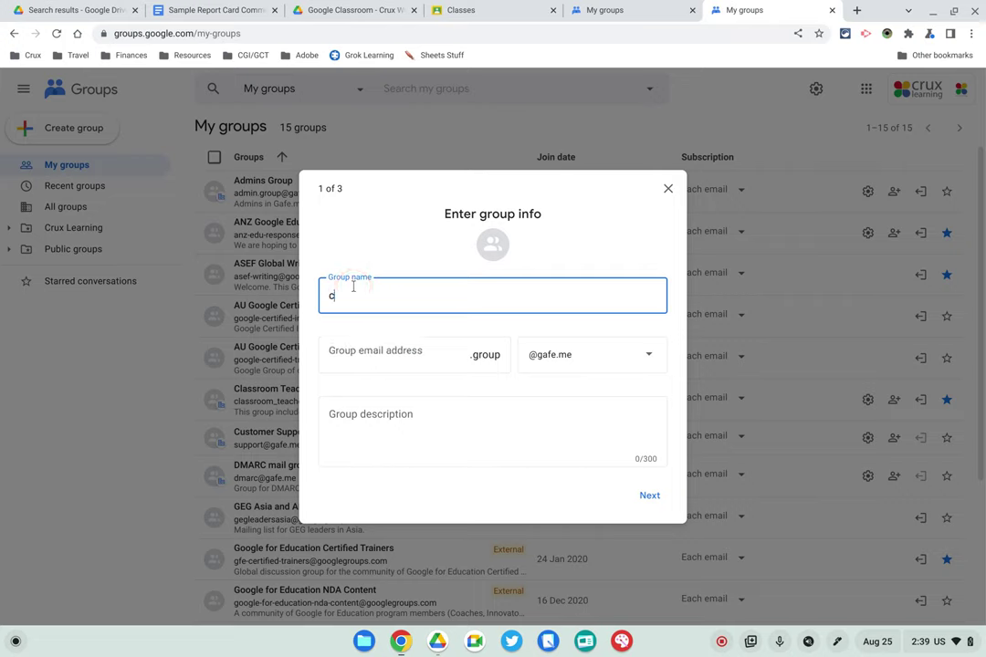
type("ool kids")
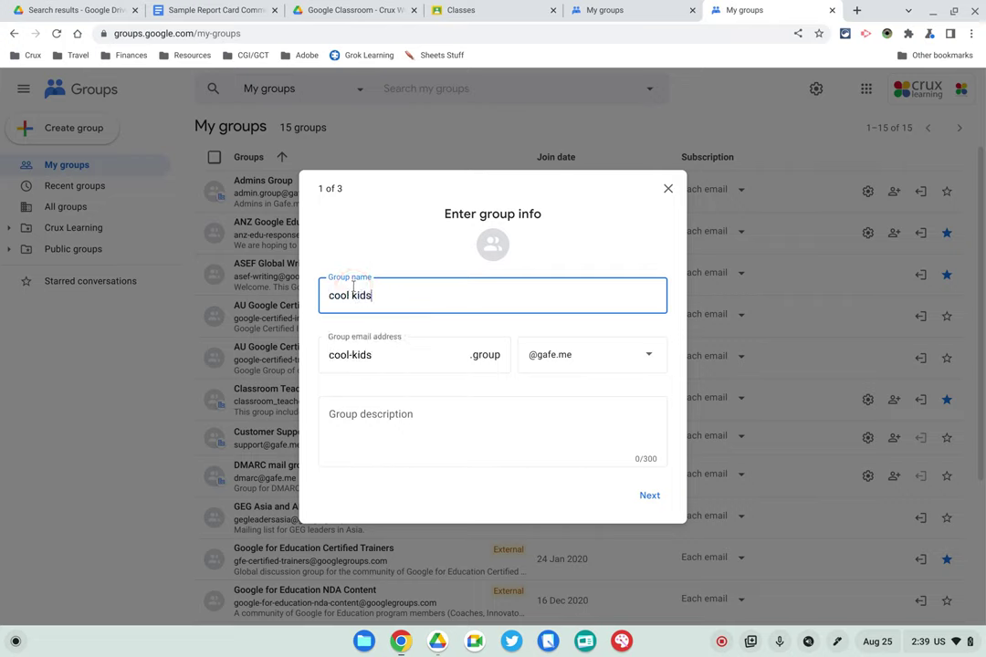
left_click(334, 357)
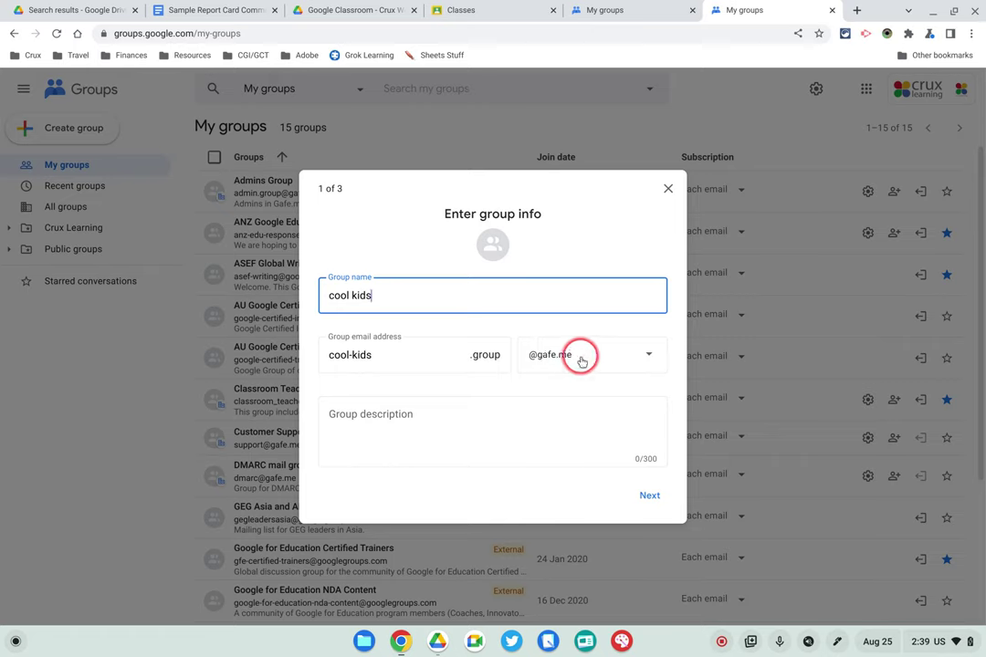
left_click(501, 428)
type("The ")
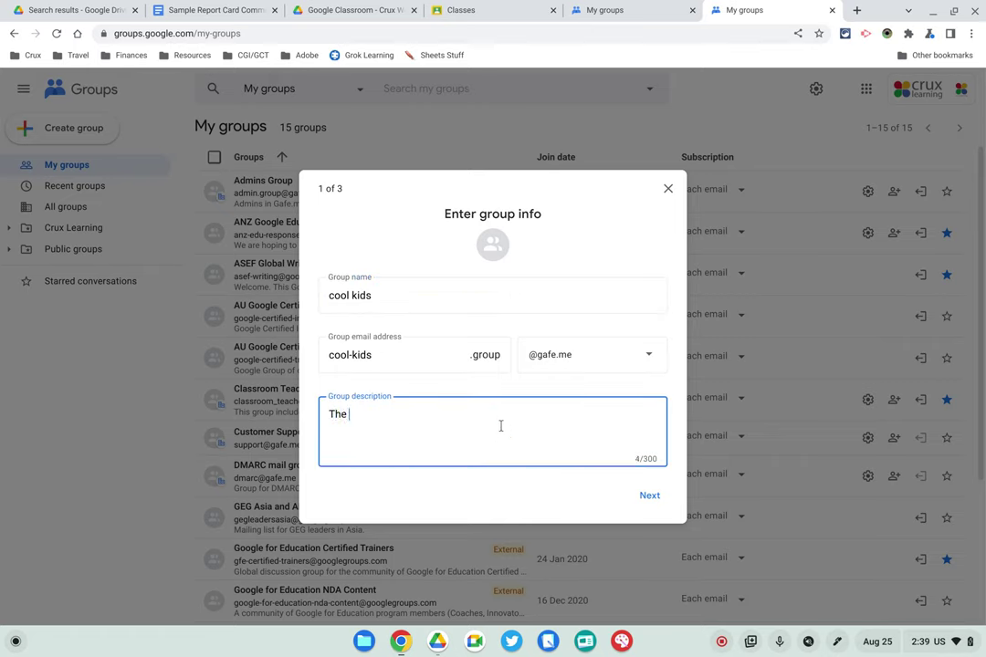
type("cool kids")
left_click(649, 495)
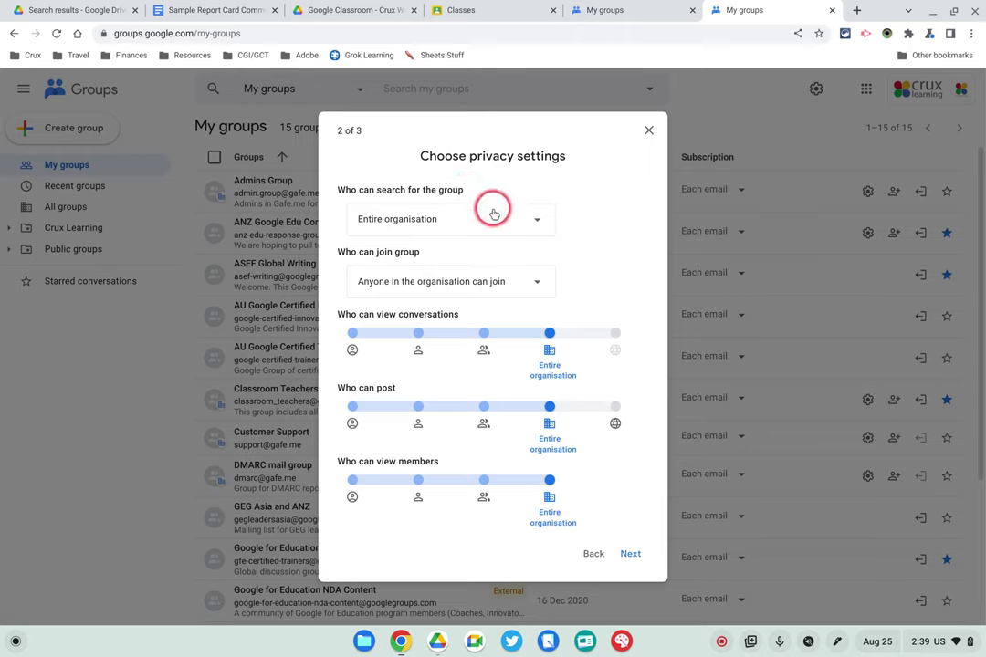
left_click(492, 214)
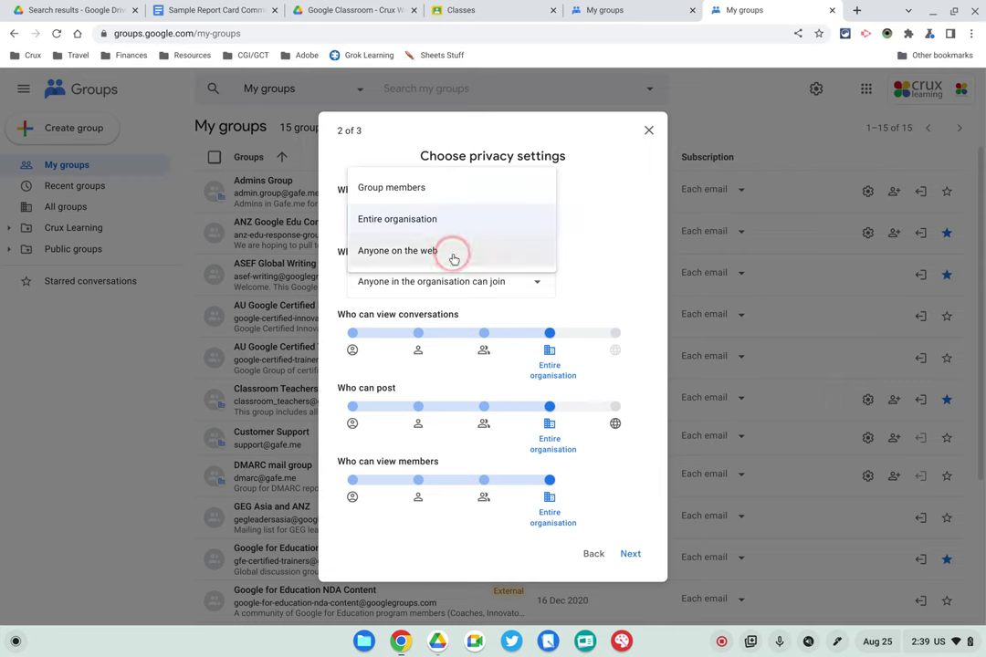
left_click(426, 219)
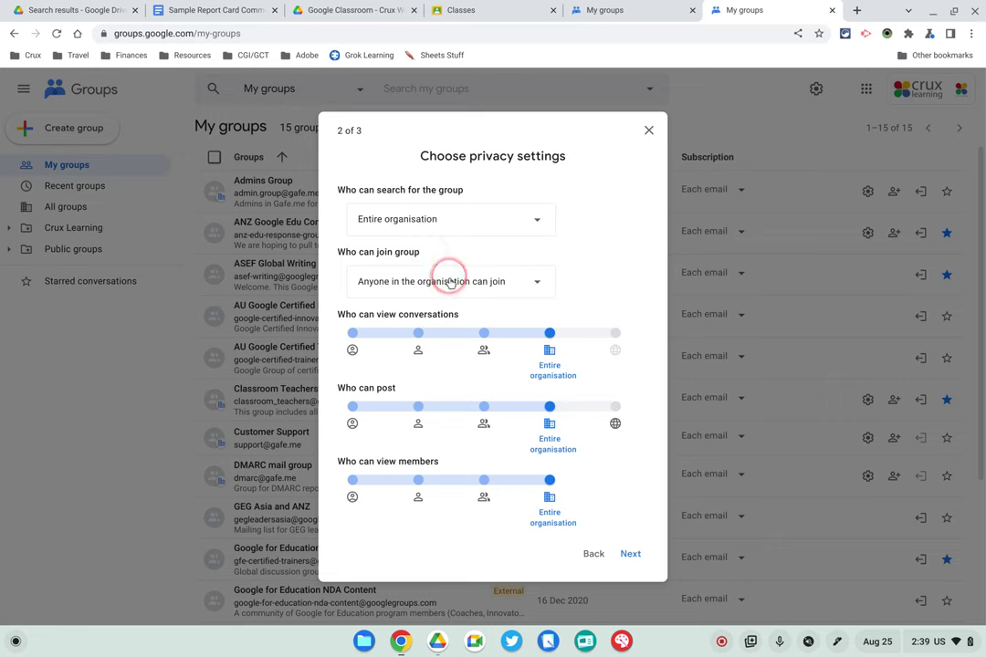
left_click(453, 290)
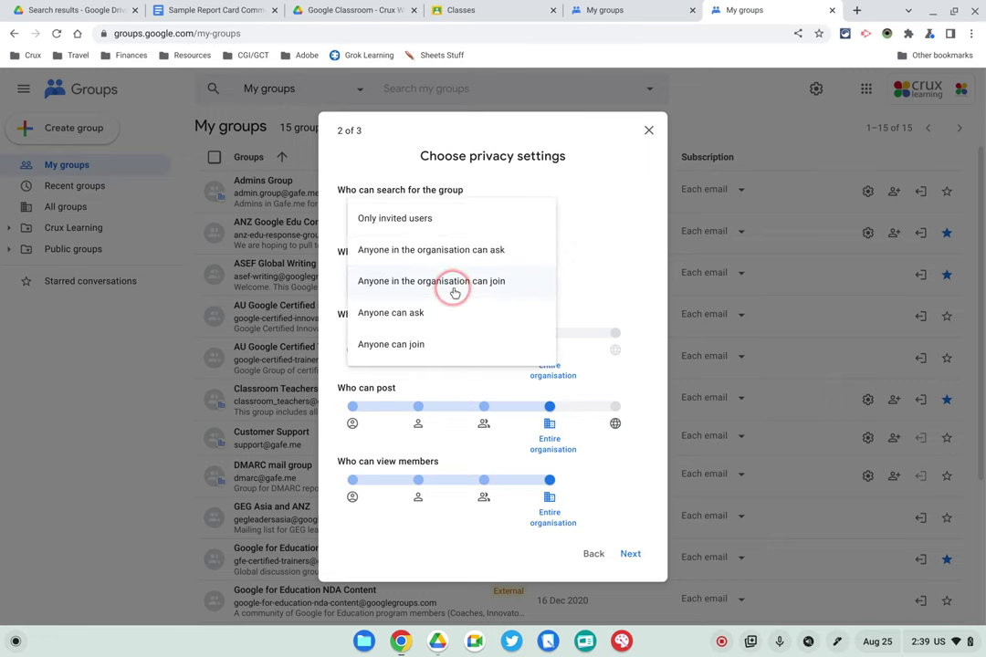
left_click(442, 344)
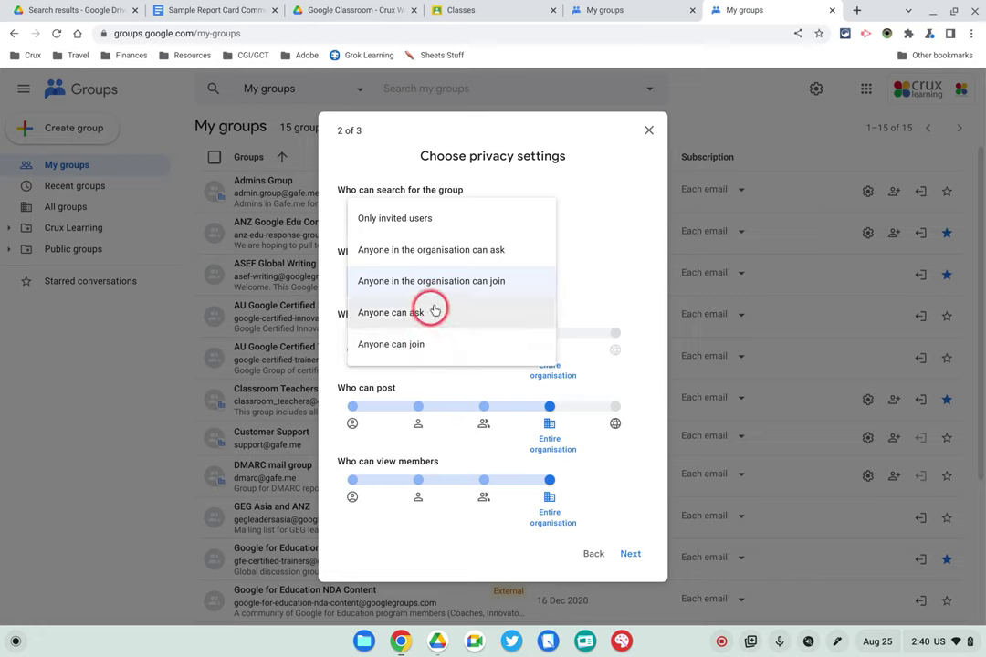
left_click(446, 289)
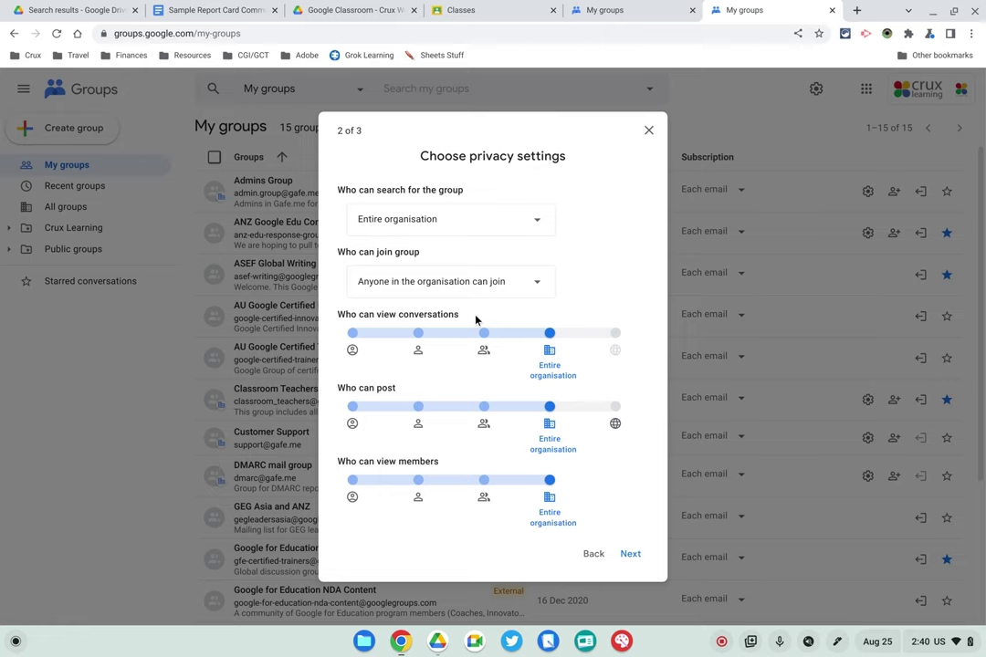
Step: Limit viewing conversations and posting to group members, and viewing members to group managers
left_click(549, 335)
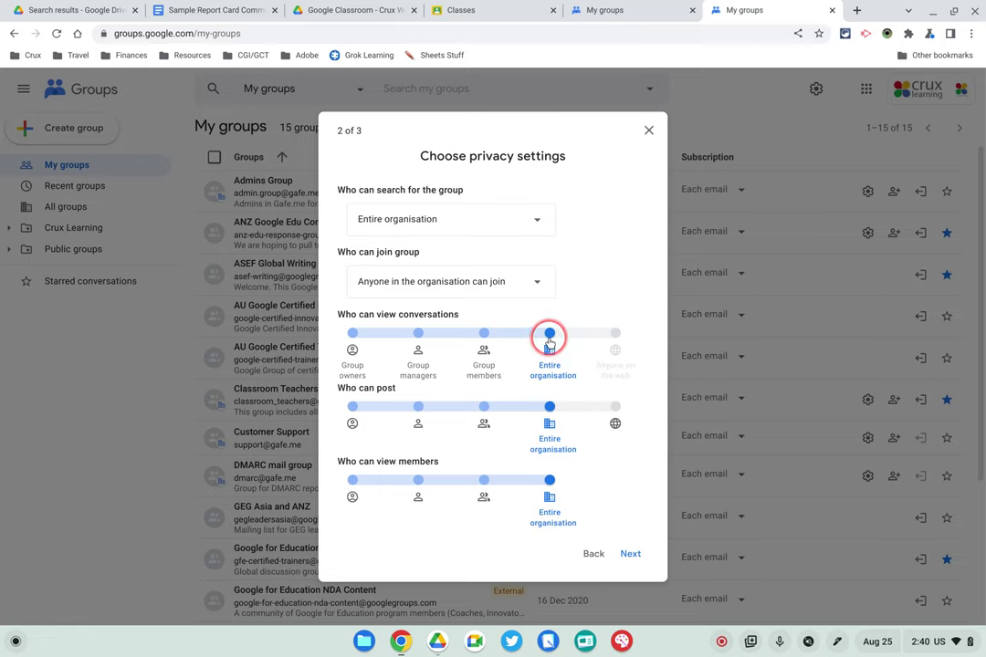
left_click_drag(548, 342, 482, 333)
left_click_drag(359, 432, 484, 412)
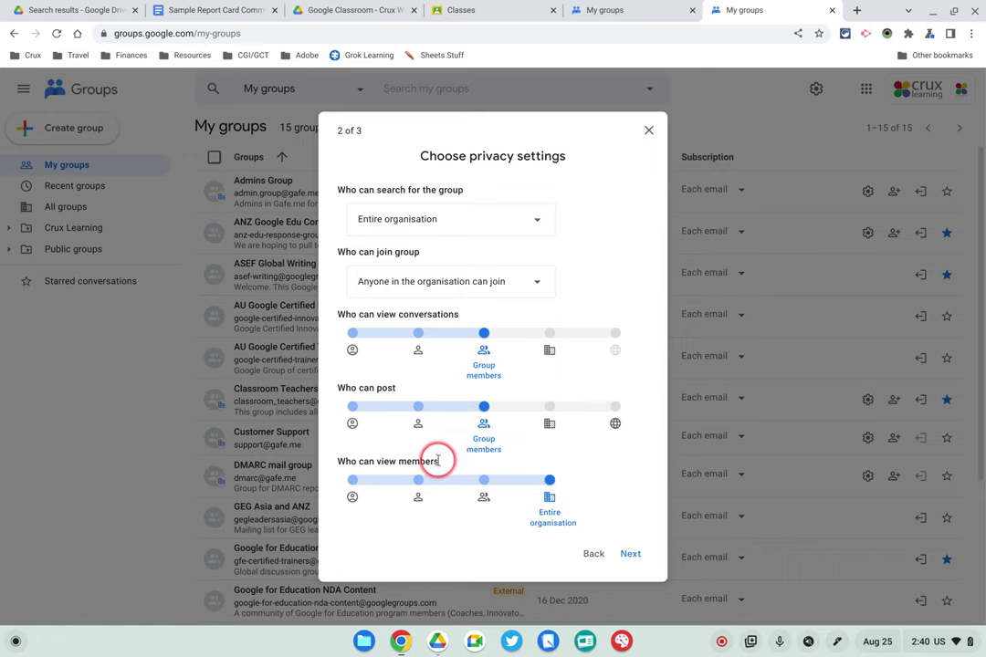
mouse_move(438, 460)
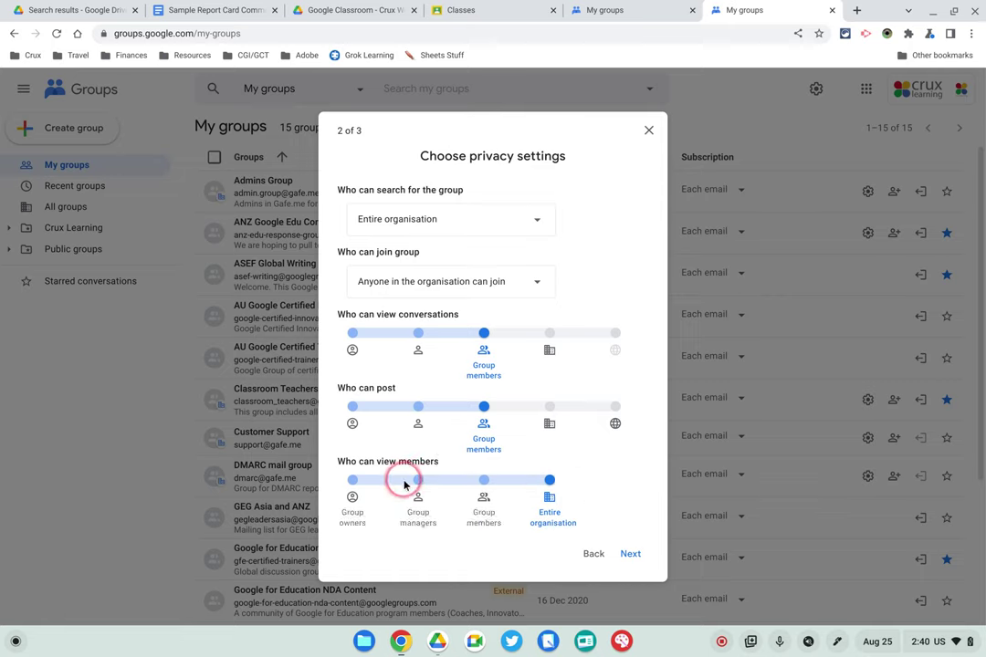
left_click(418, 479)
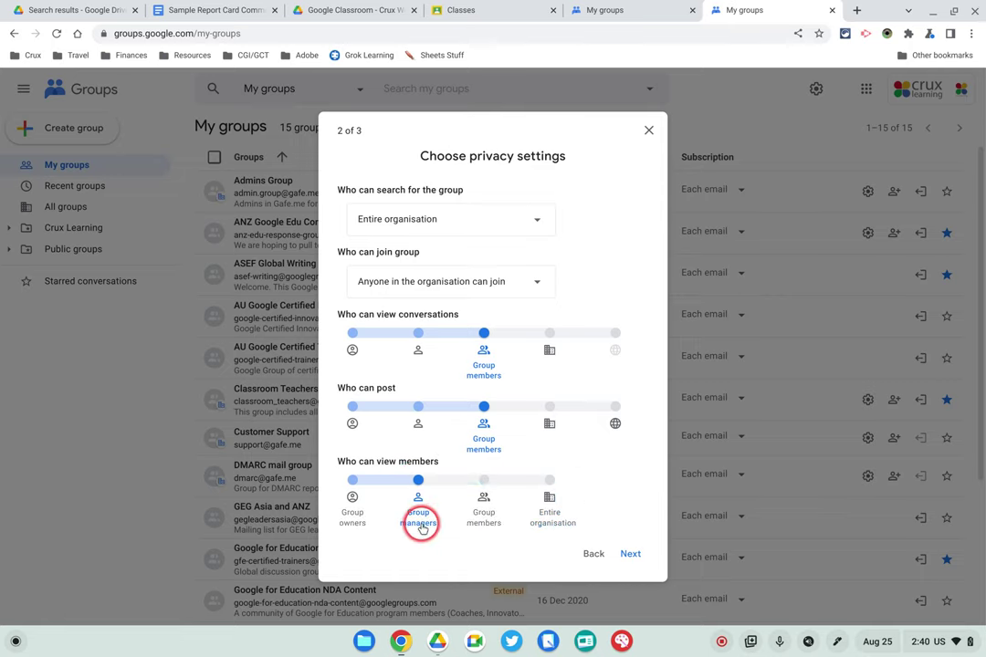
left_click(352, 479)
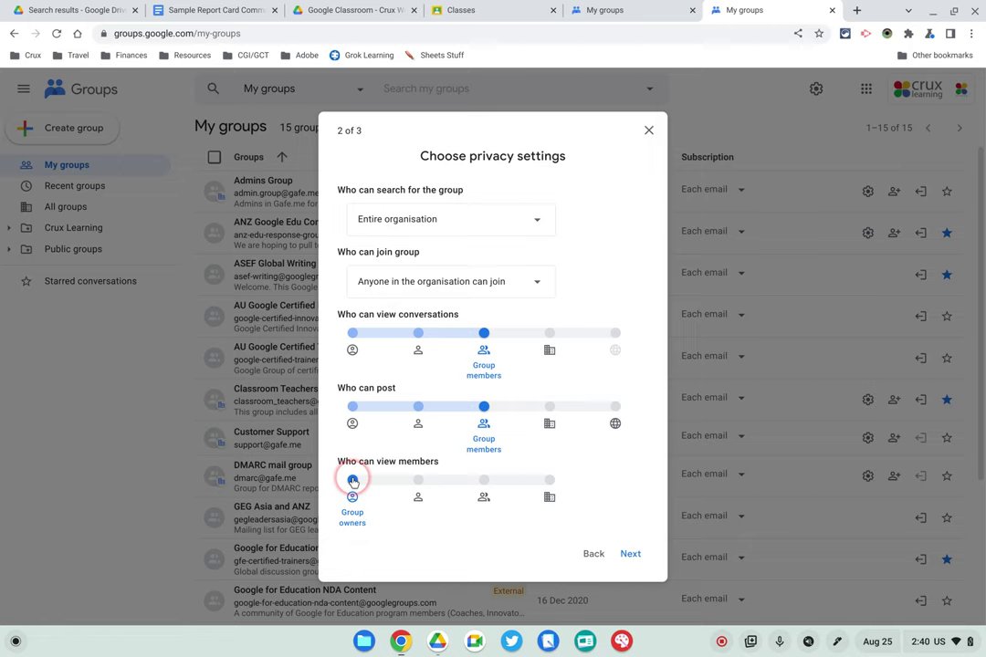
left_click(420, 480)
left_click(419, 481)
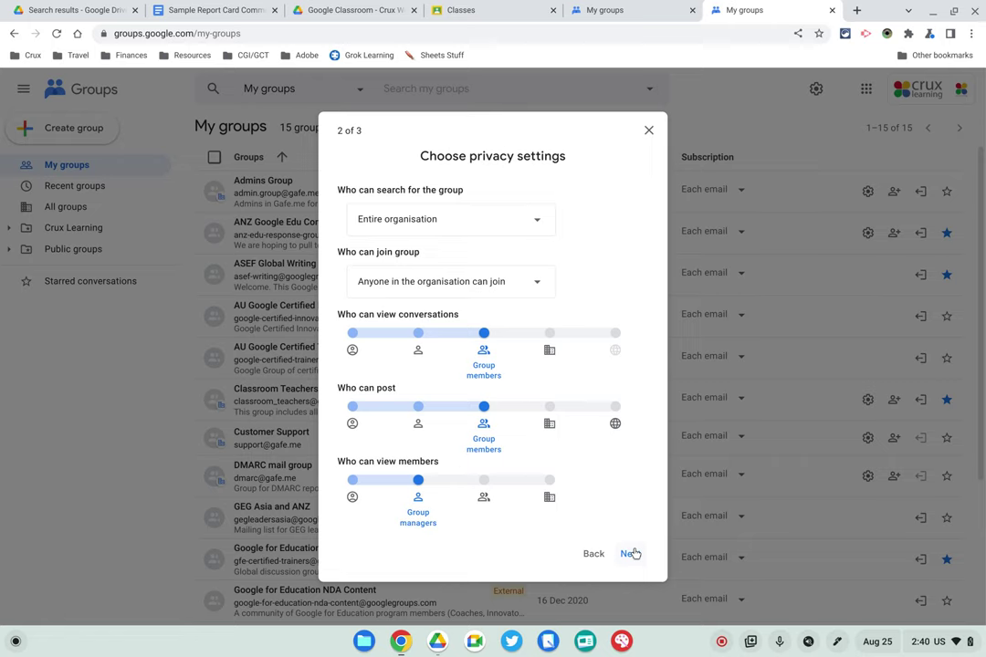
left_click(633, 554)
Step: Add three people as ordinary group members by picking them from the name suggestions
left_click(631, 555)
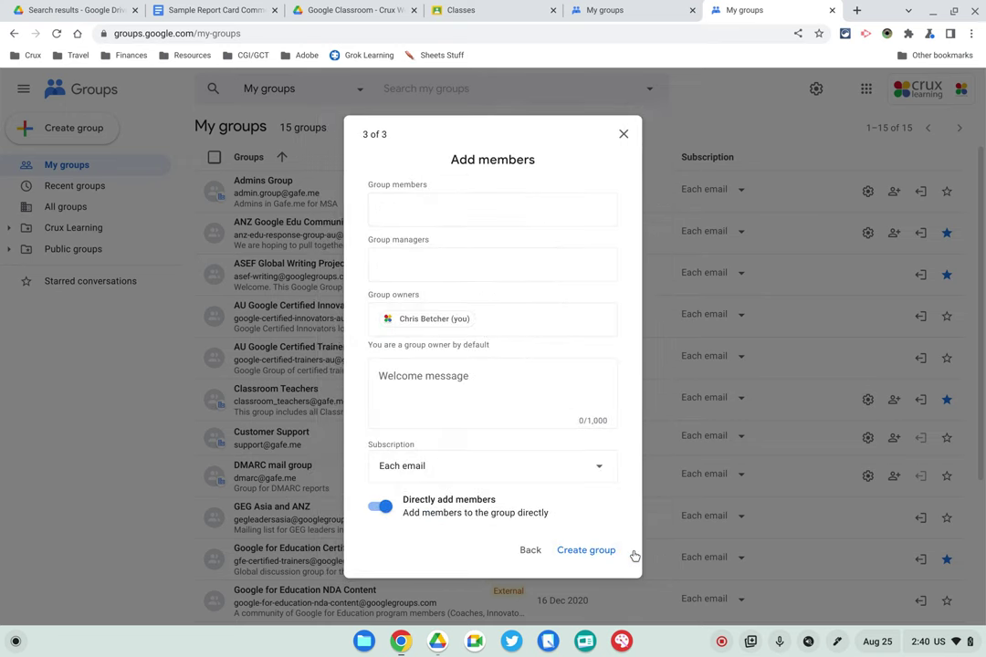
left_click(442, 211)
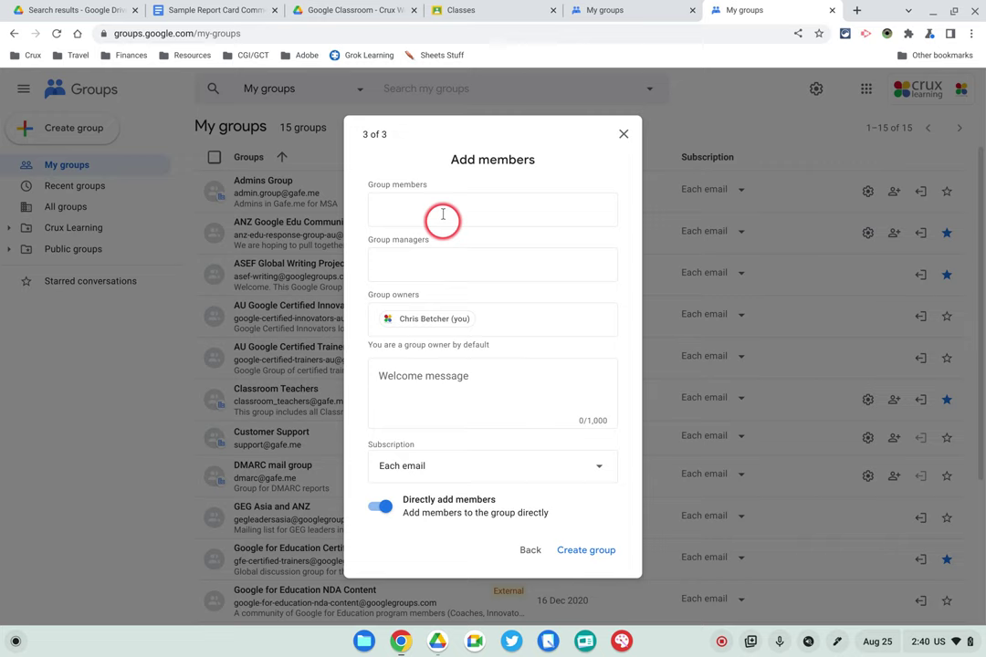
type("bart")
left_click(440, 207)
left_click(502, 257)
left_click(488, 213)
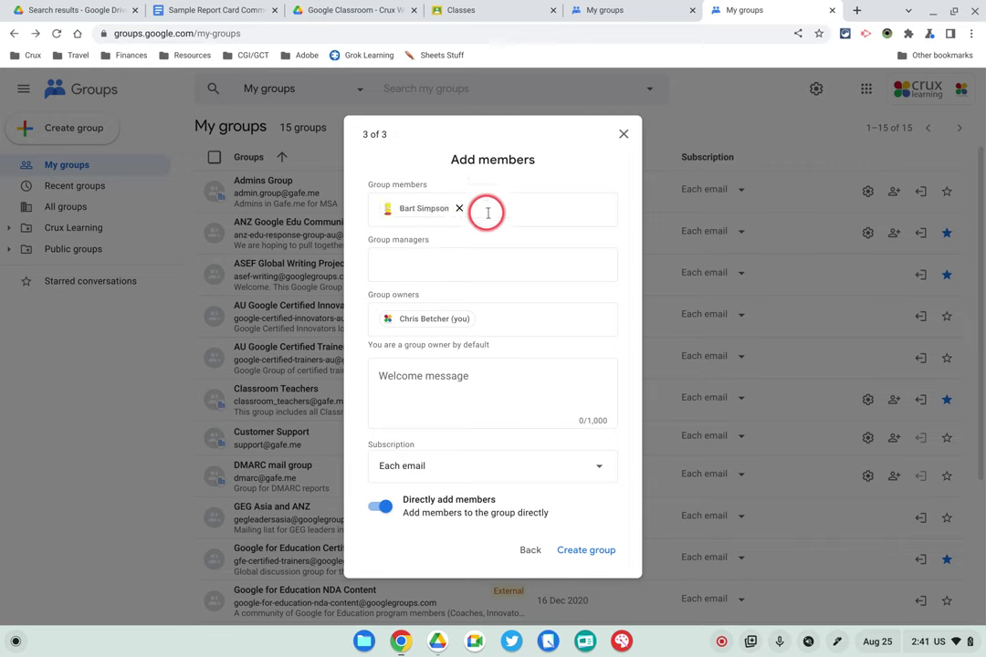
type("lisa")
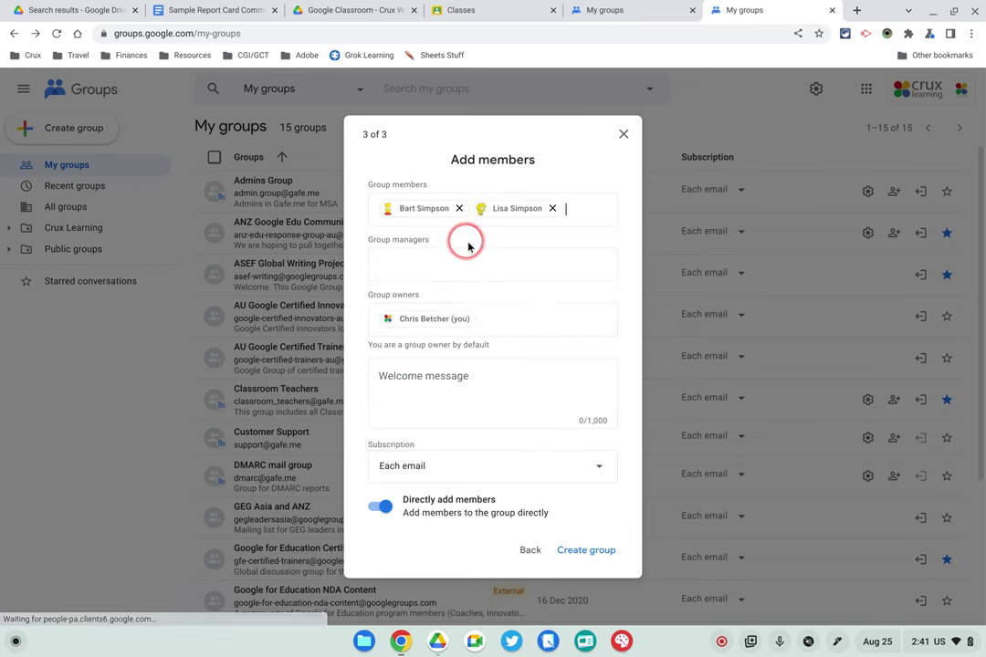
type("maggie")
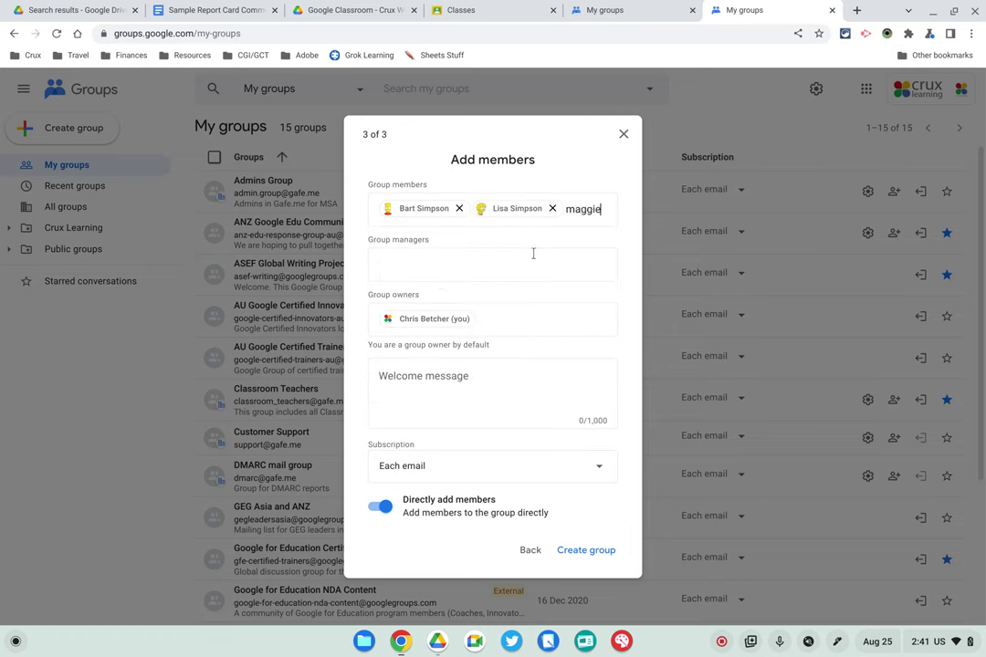
left_click(511, 259)
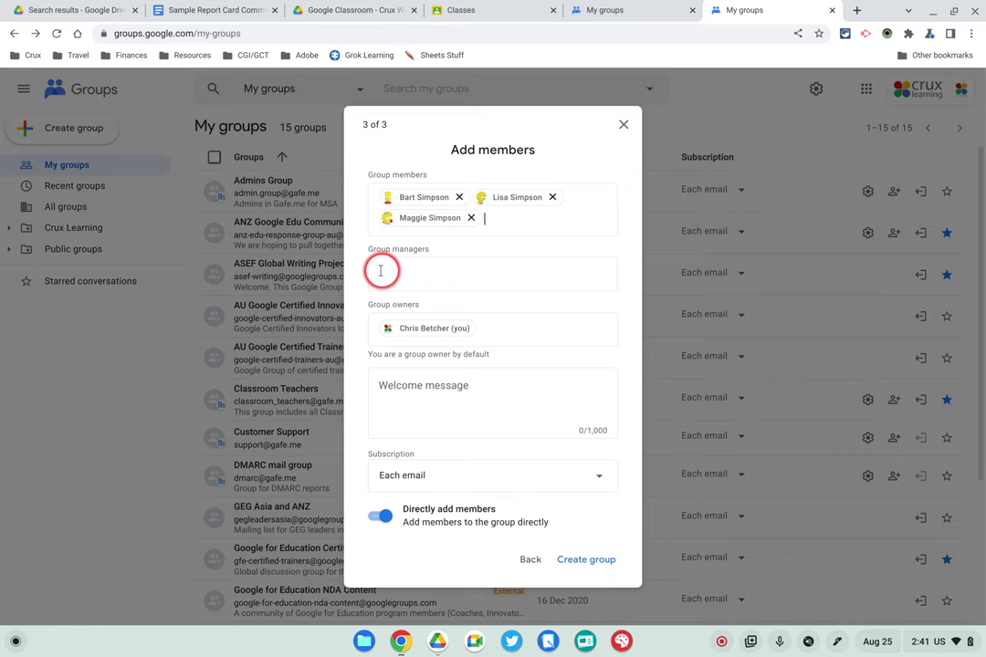
Step: Add two more people as group managers from the name suggestions
left_click(437, 265)
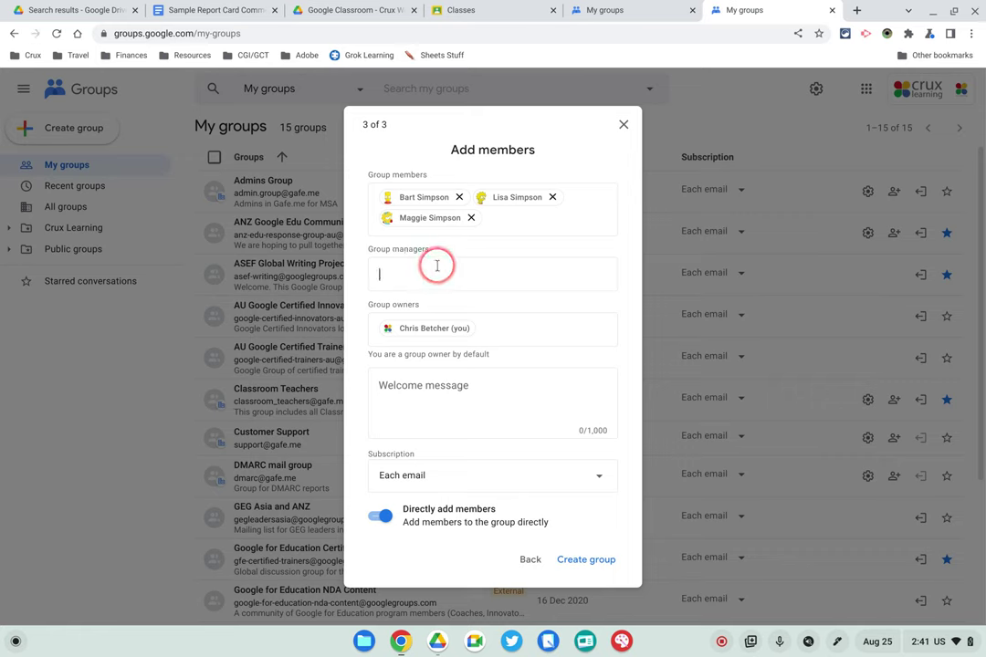
type("marg")
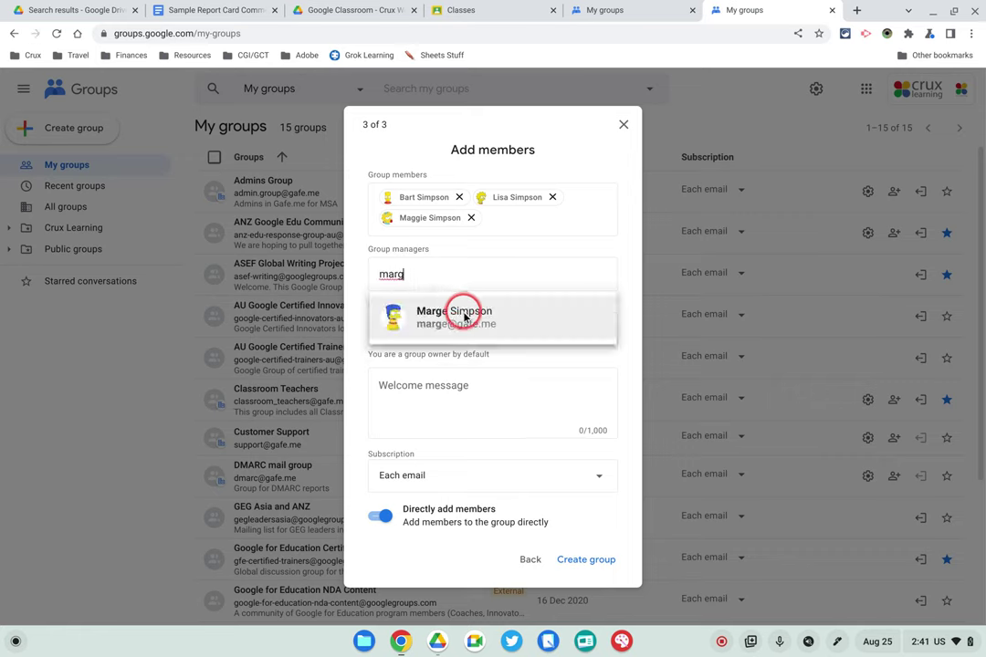
left_click(465, 315)
type("homer")
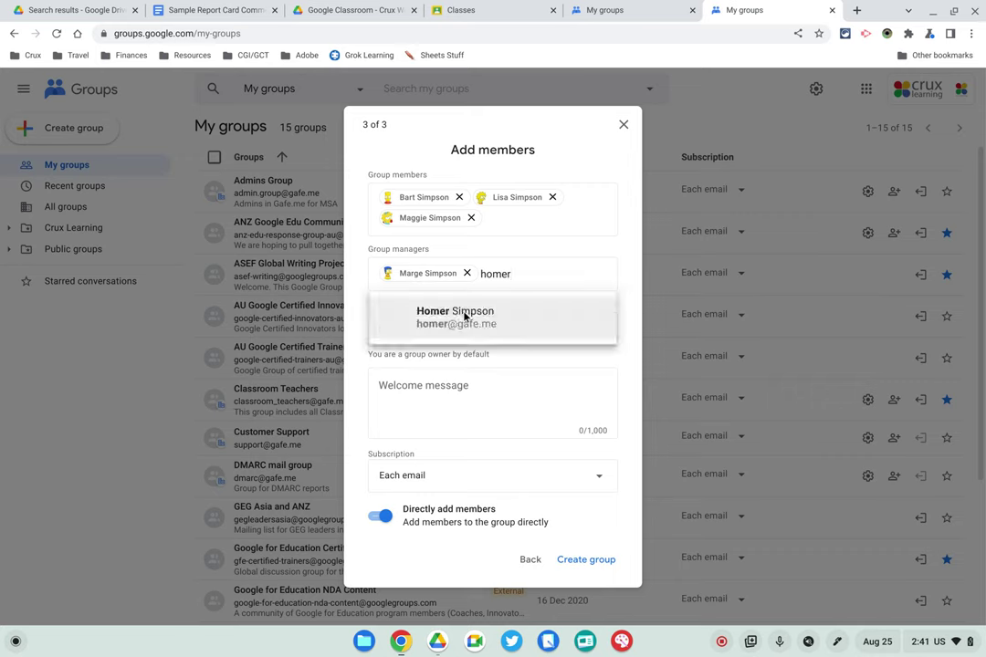
left_click(442, 325)
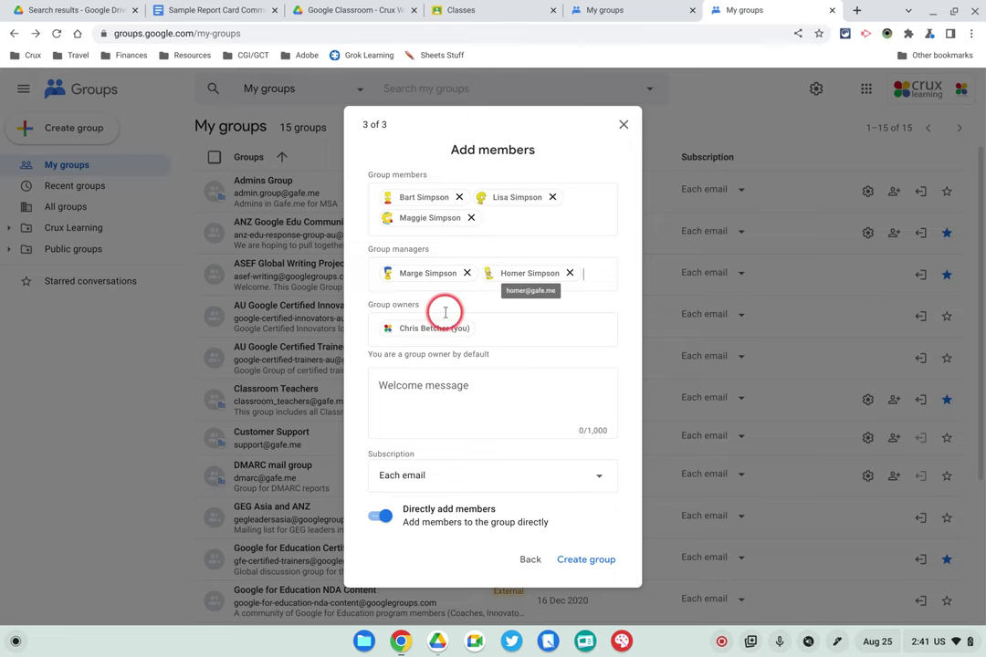
Step: Enter the welcome message 'Hi cool kids welcome', keep Each email subscription, and leave direct adding on
left_click(477, 393)
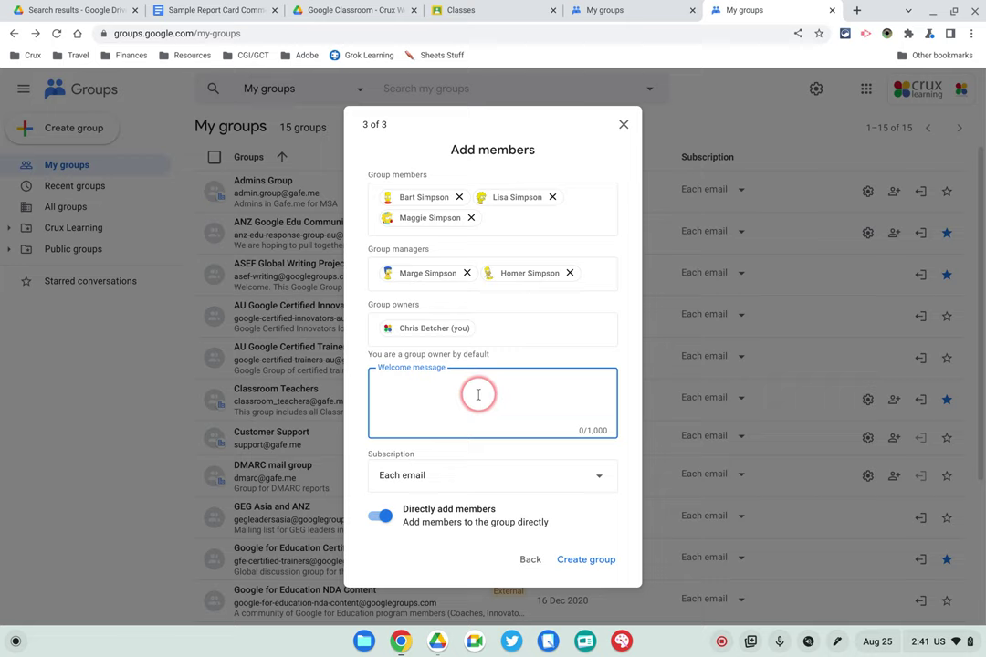
type("Hi cool kids welcome")
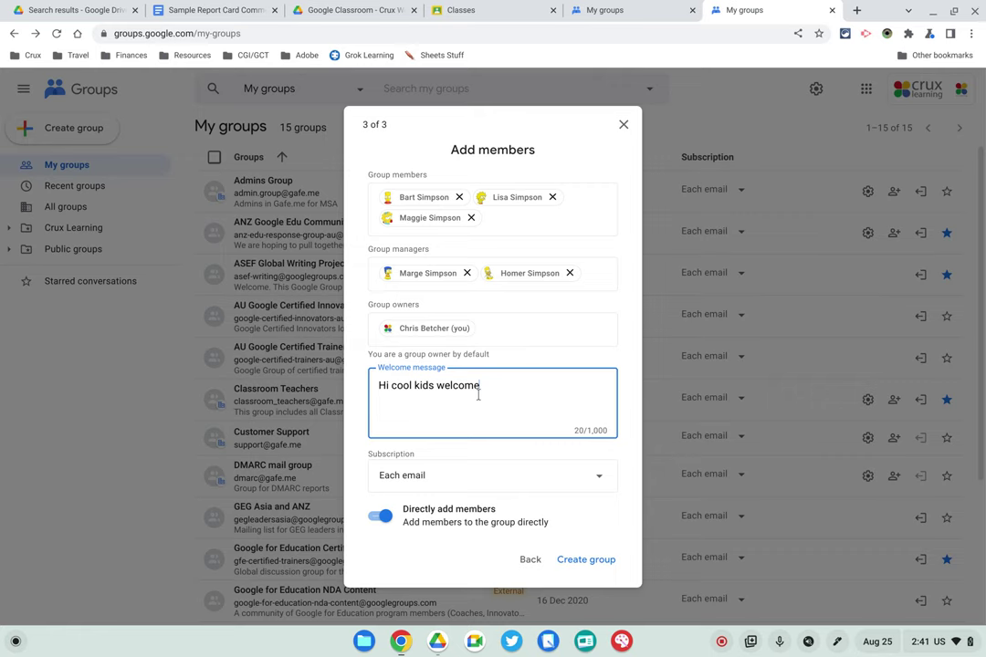
left_click(516, 475)
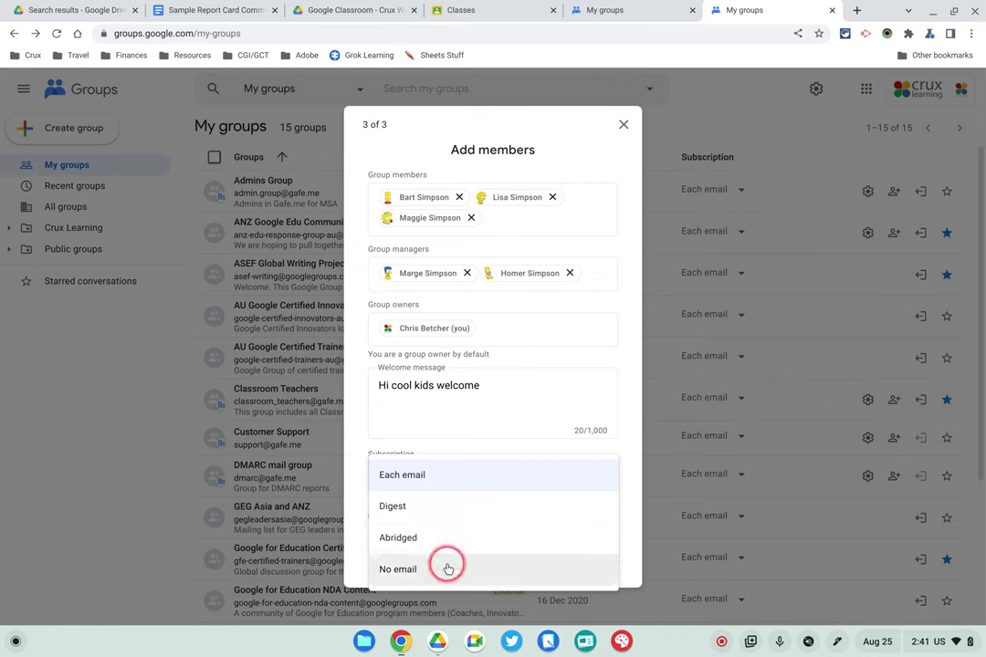
left_click(455, 473)
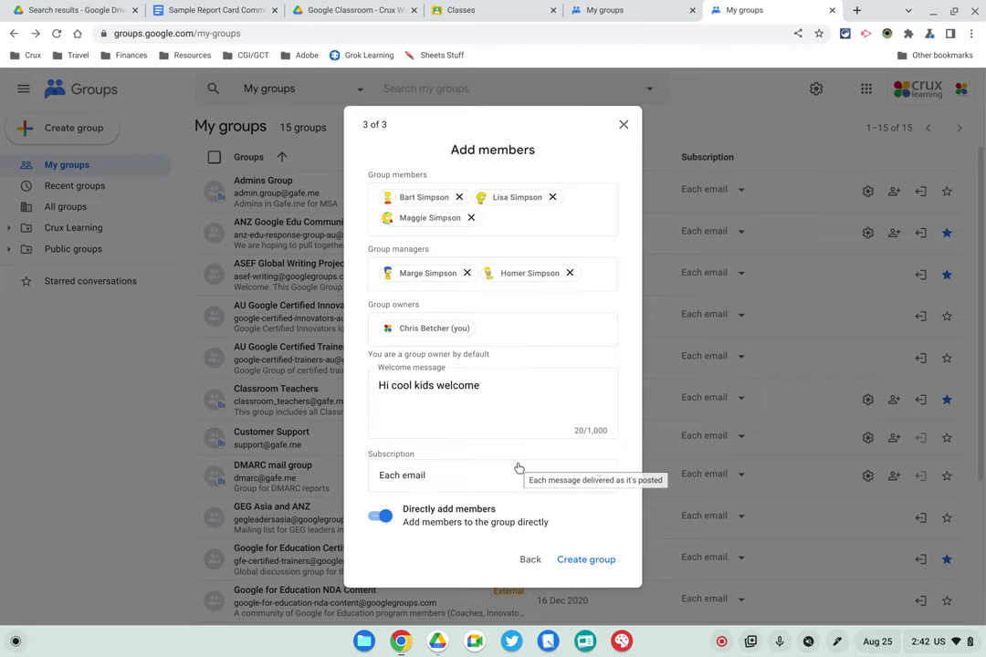
left_click(386, 516)
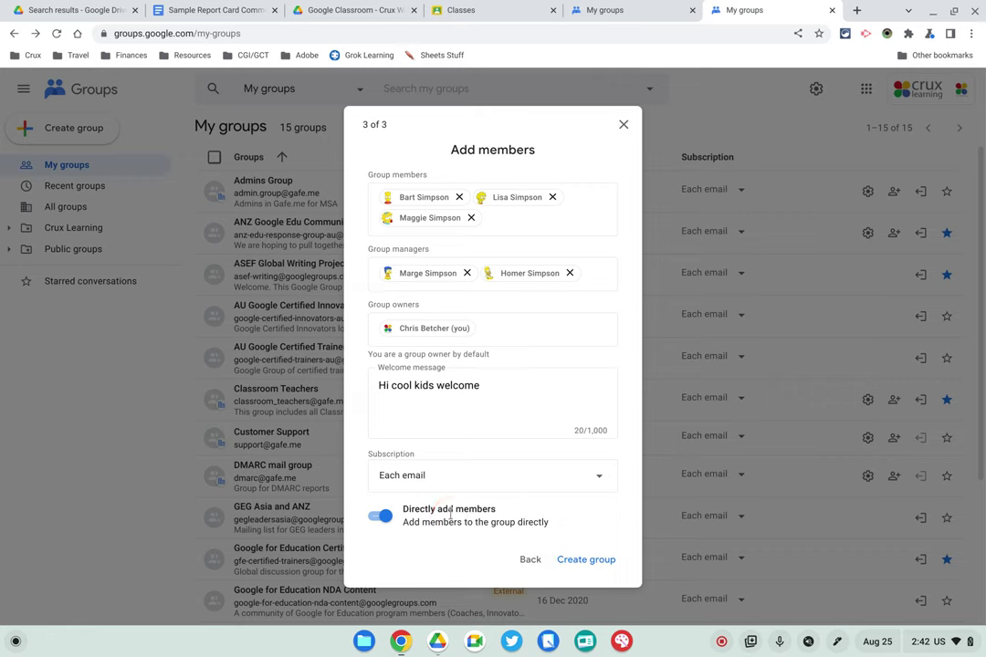
Step: Create the cool kids group and go to its new group page
left_click(585, 561)
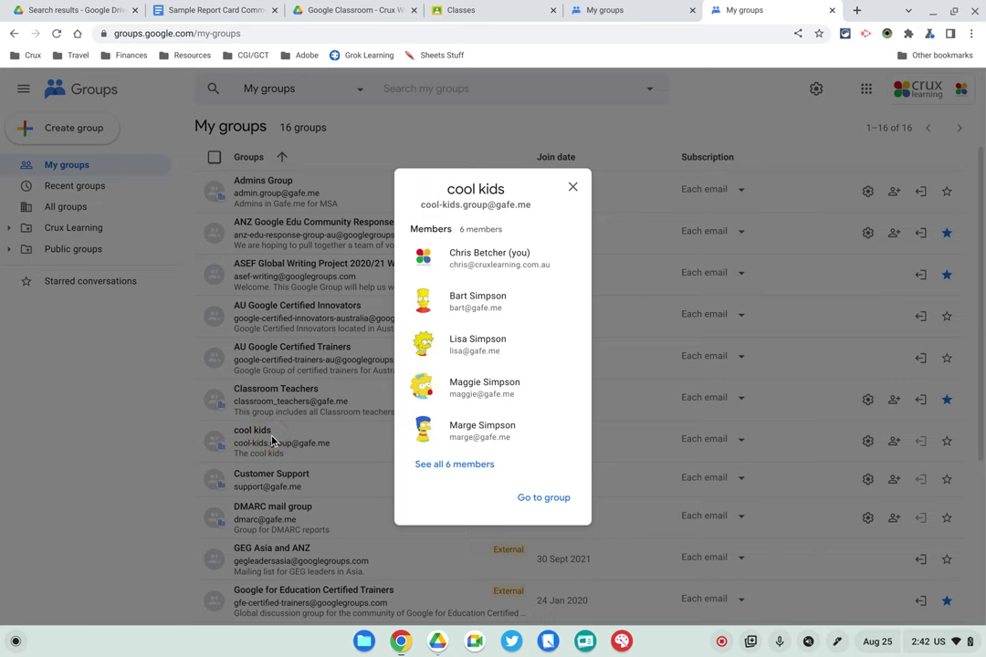
left_click(540, 499)
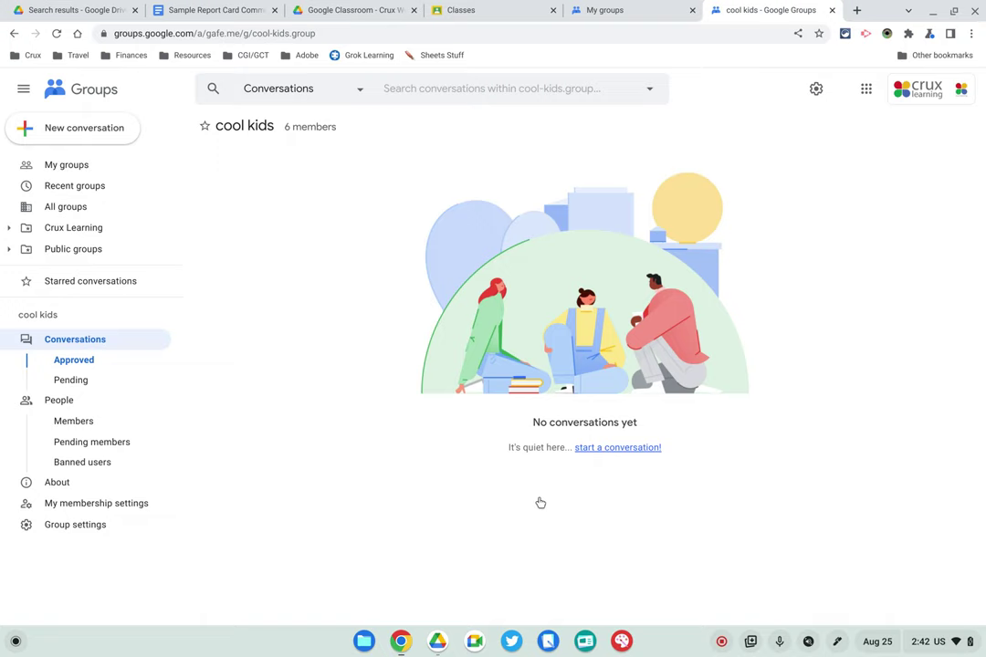
Step: Refresh the cool kids page several times, then open its People > Members list
left_click(56, 34)
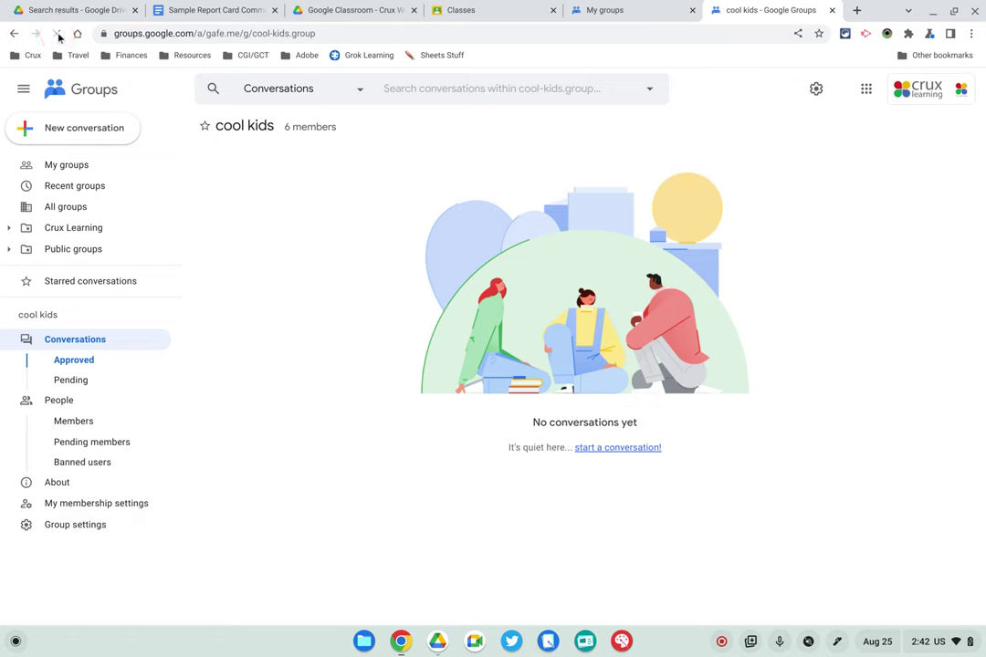
left_click(57, 34)
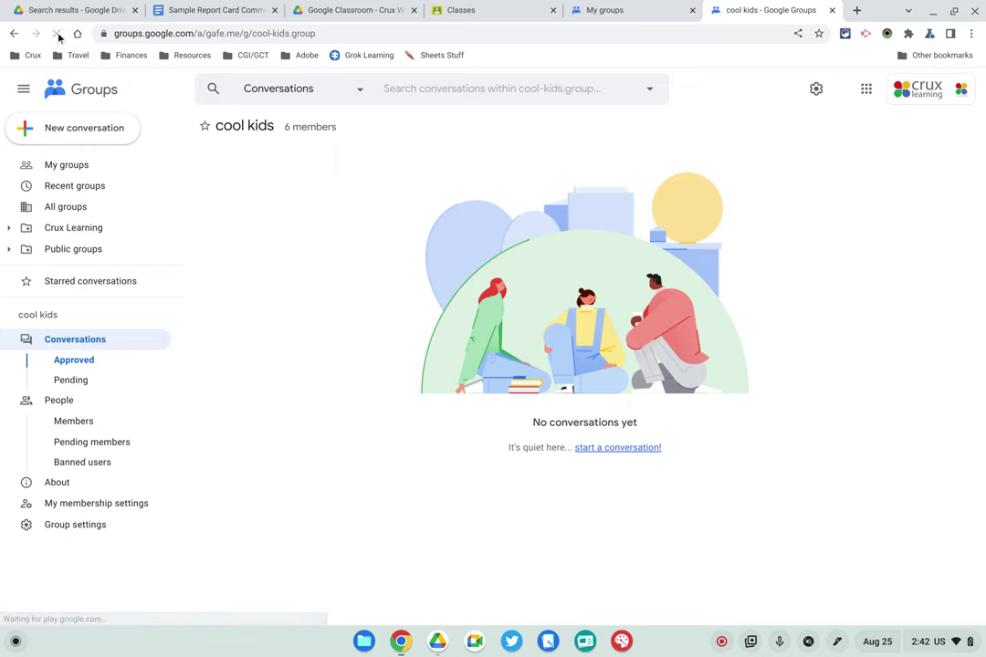
left_click(57, 34)
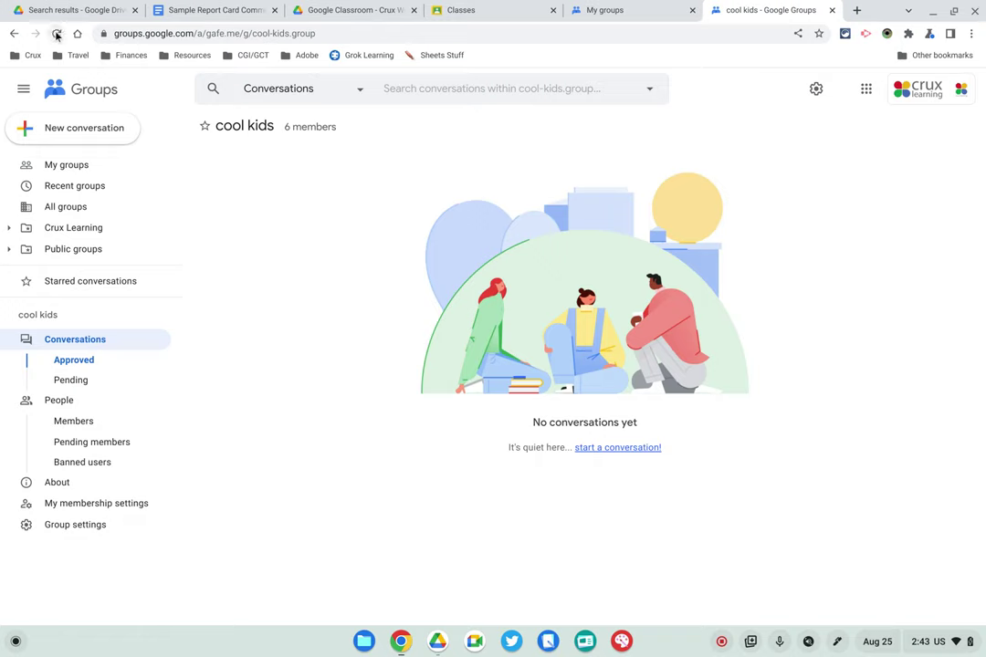
left_click(57, 34)
left_click(57, 34)
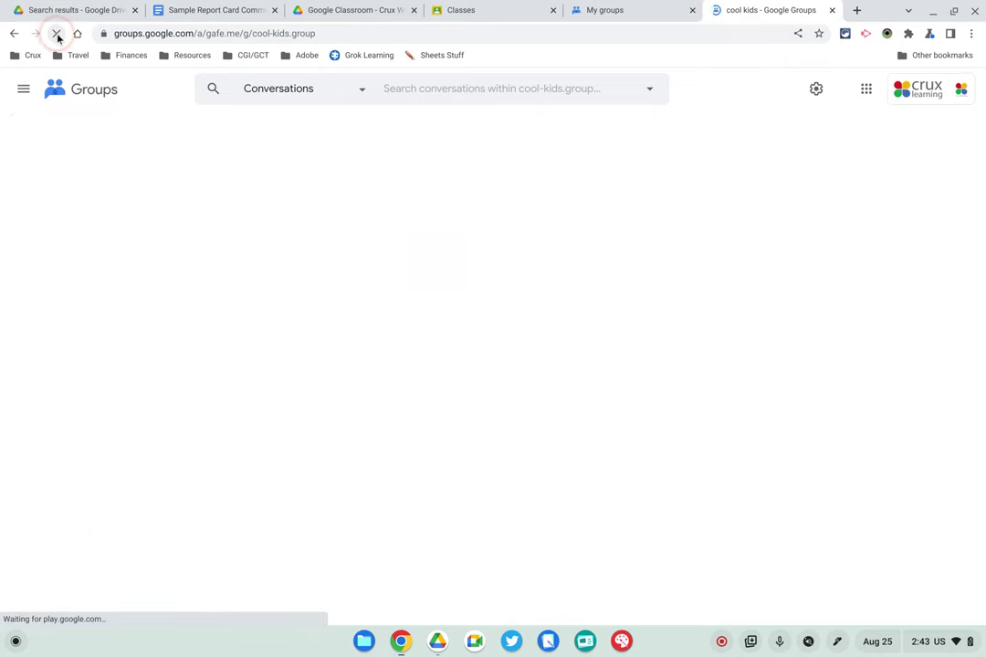
left_click(79, 415)
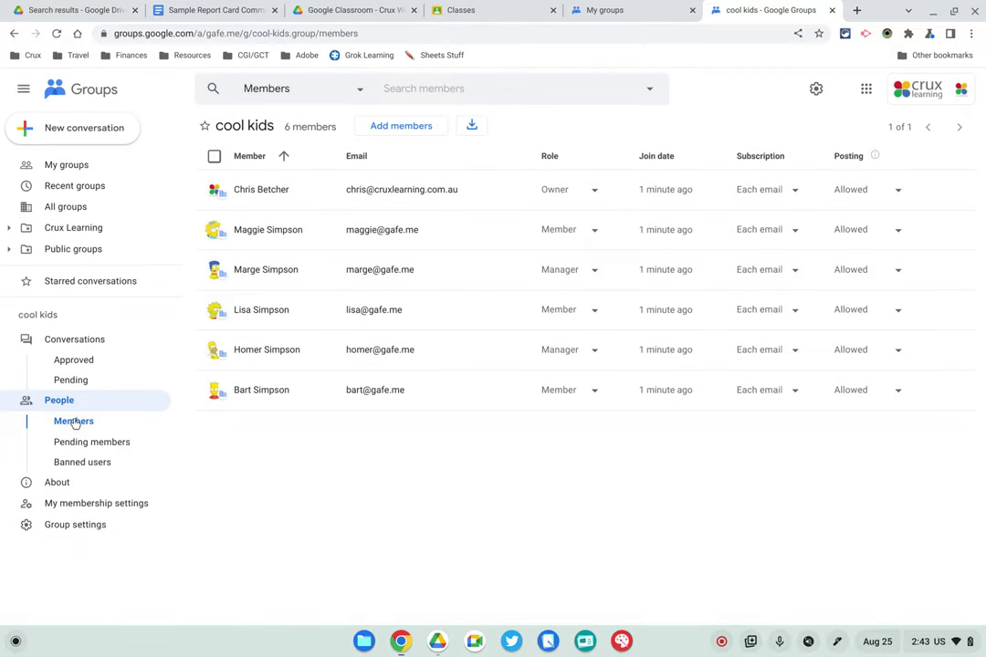
left_click(91, 413)
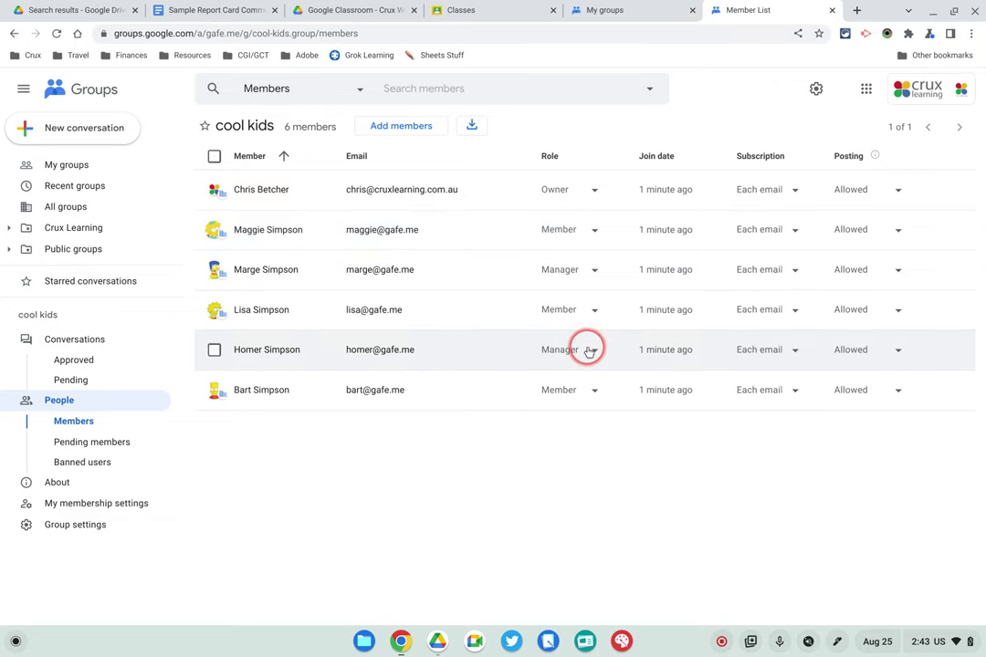
left_click(595, 393)
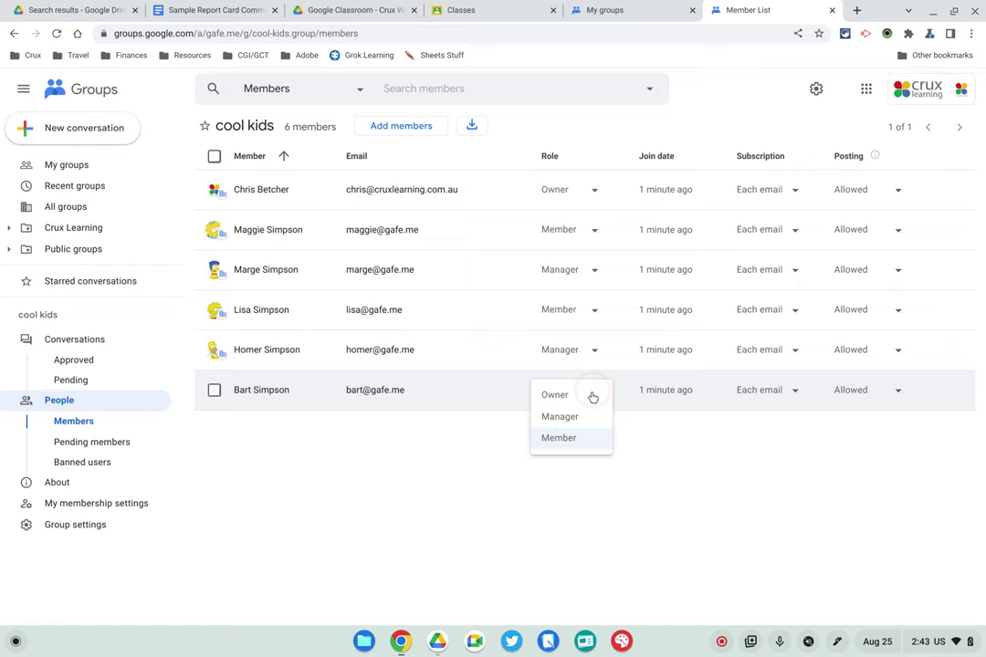
left_click(663, 443)
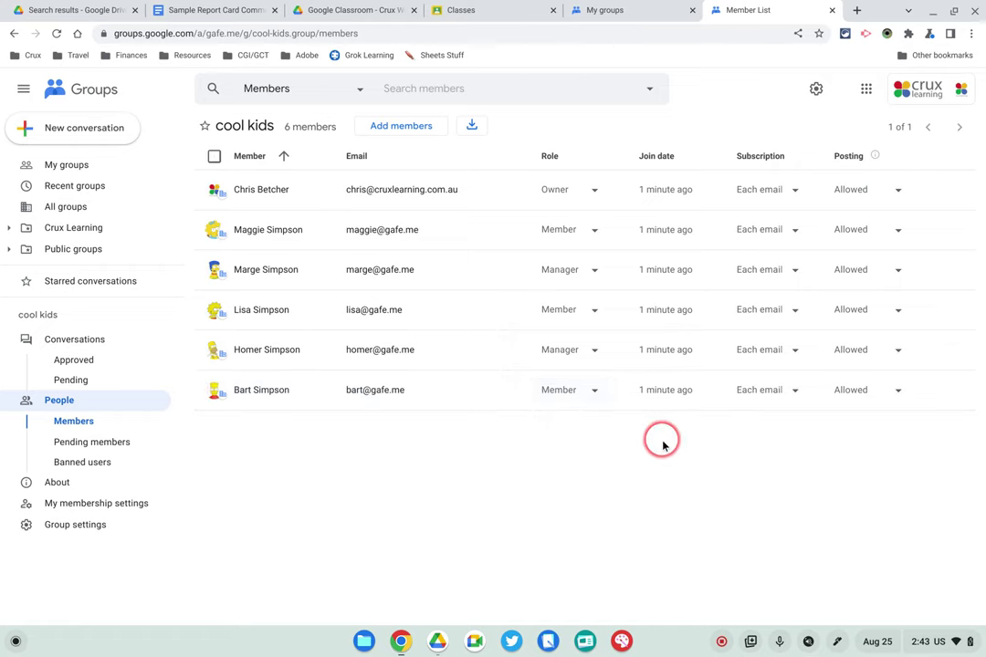
left_click(794, 270)
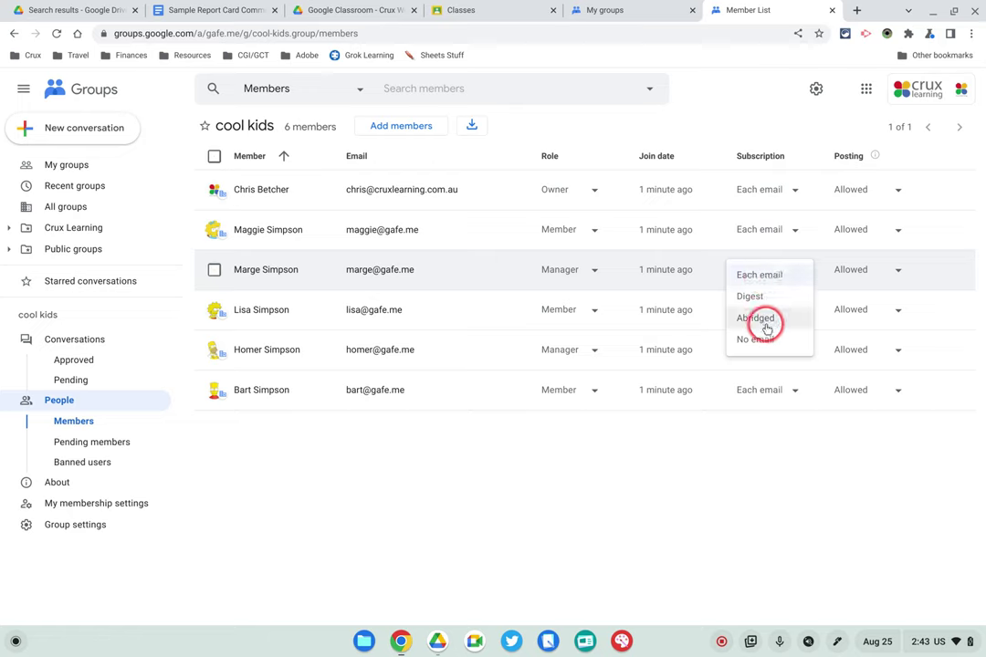
left_click(807, 436)
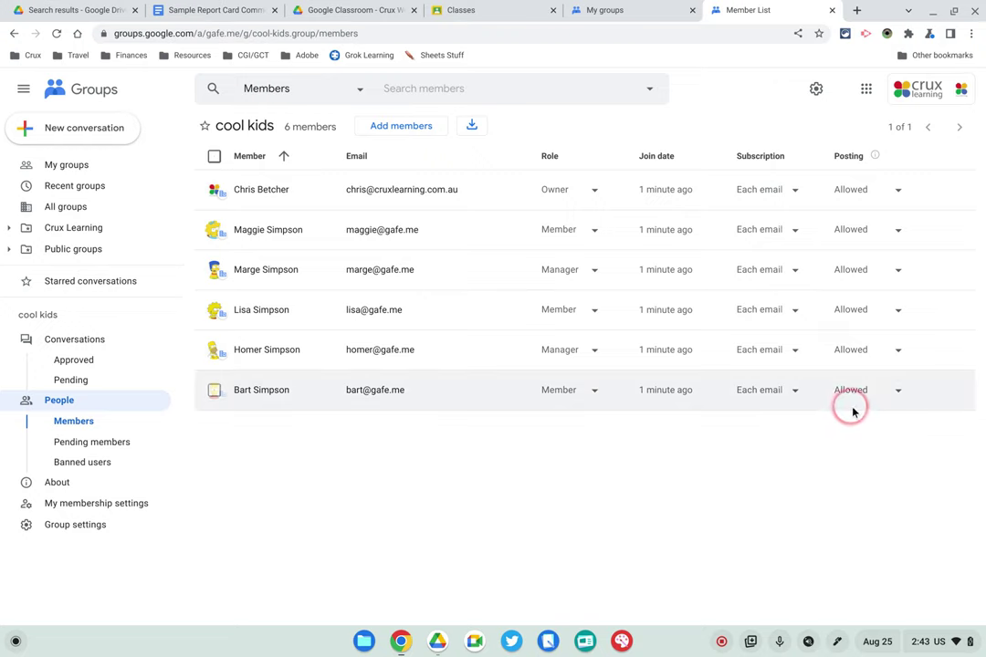
Step: Show the bottom member's Posting options: Not allowed, Allowed and Moderated
left_click(895, 391)
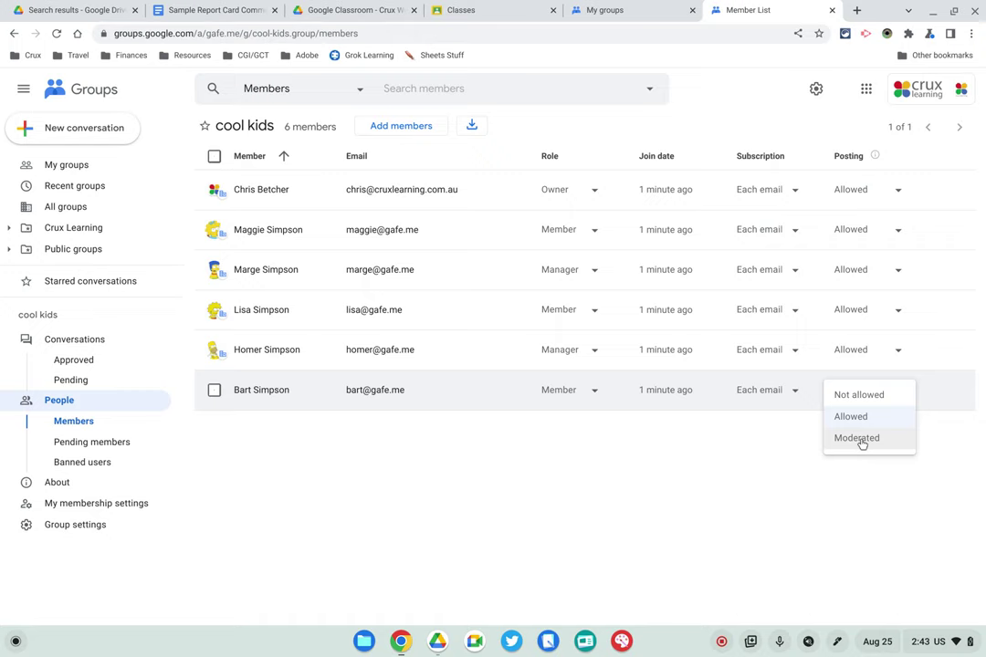
left_click(677, 520)
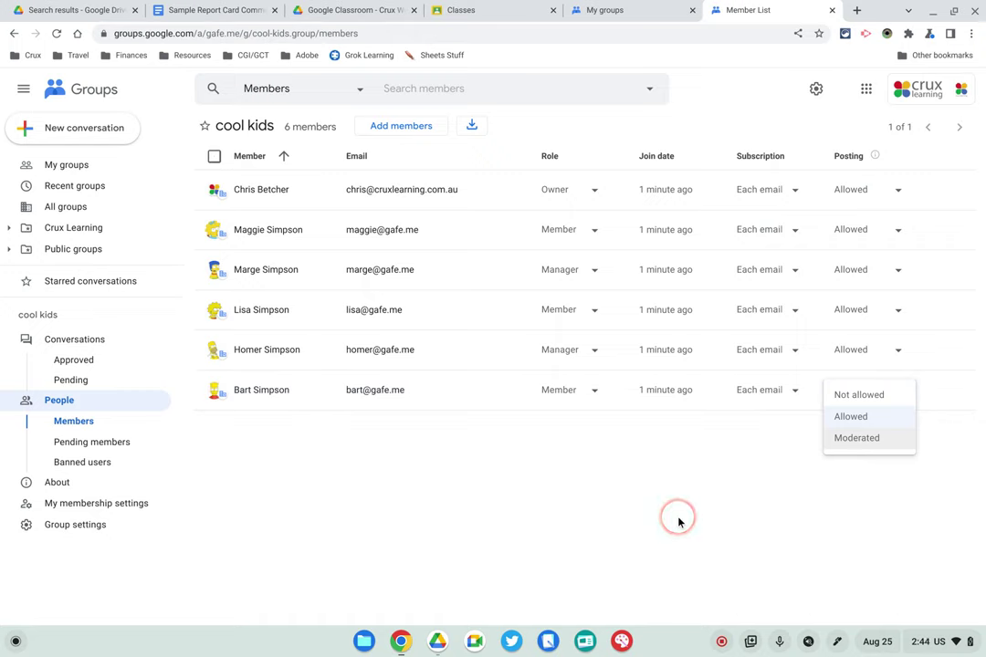